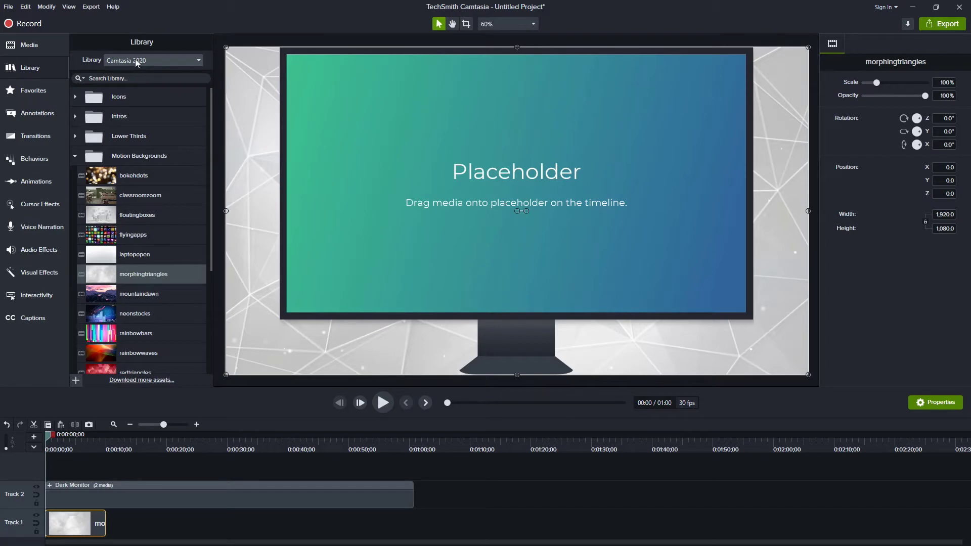
Step: Switch to another user library and place its Screen draw recording on a new track above Dark Monitor, at the timeline's start
{"action": "left_click", "coordinate": [137, 62]}
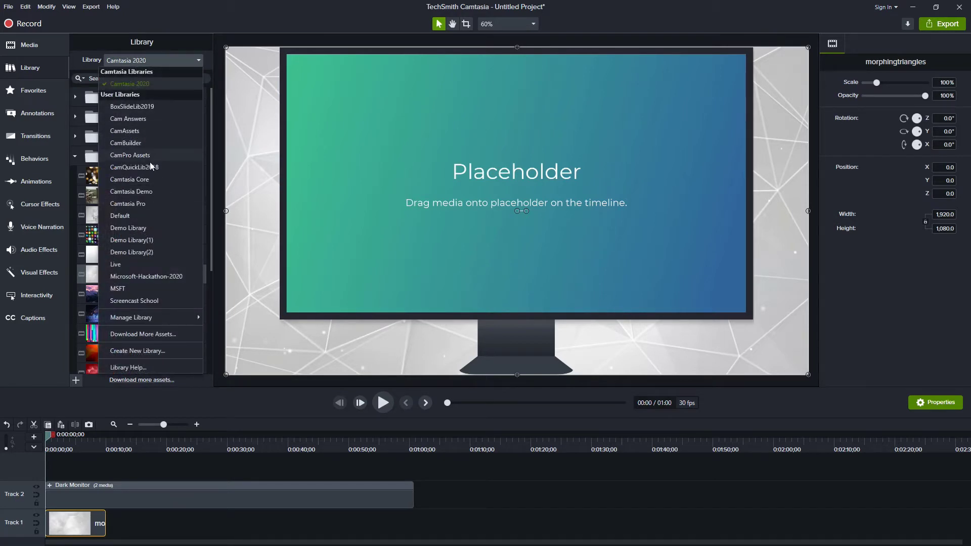
{"action": "left_click", "coordinate": [142, 174]}
{"action": "left_click_drag", "start_coordinate": [129, 289], "coordinate": [50, 476]}
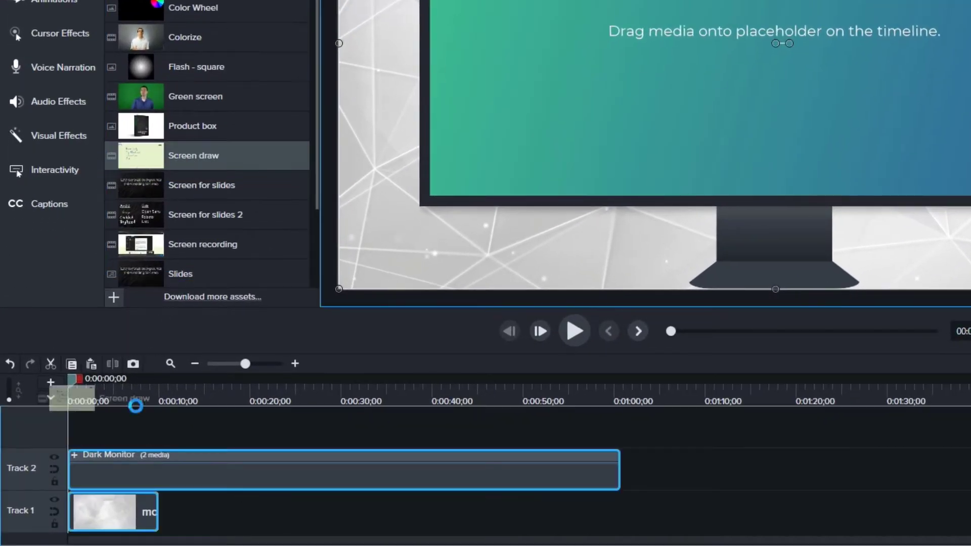
{"action": "left_click_drag", "start_coordinate": [74, 442], "coordinate": [71, 429]}
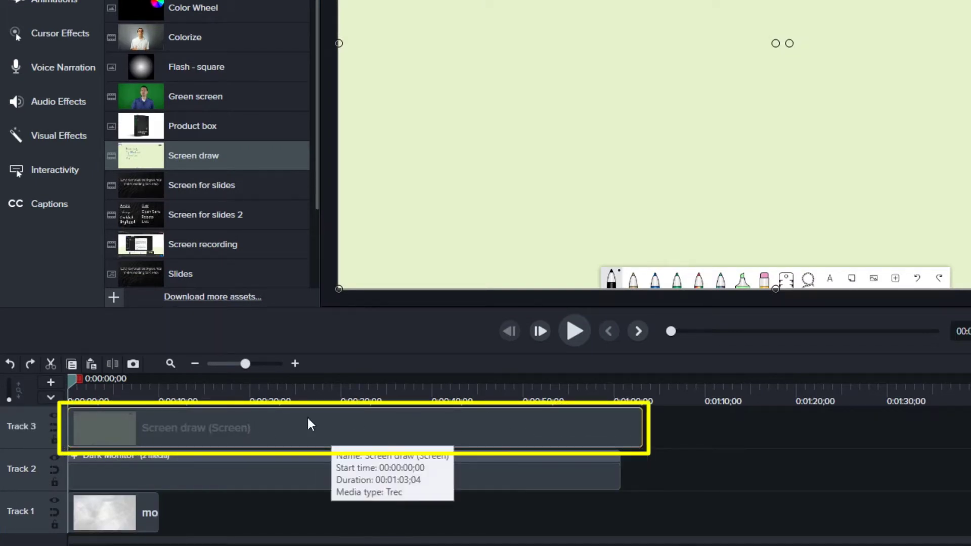
Step: Apply the Clip Speed effect to the Screen draw recording and set its speed to 6x
{"action": "left_click", "coordinate": [59, 144]}
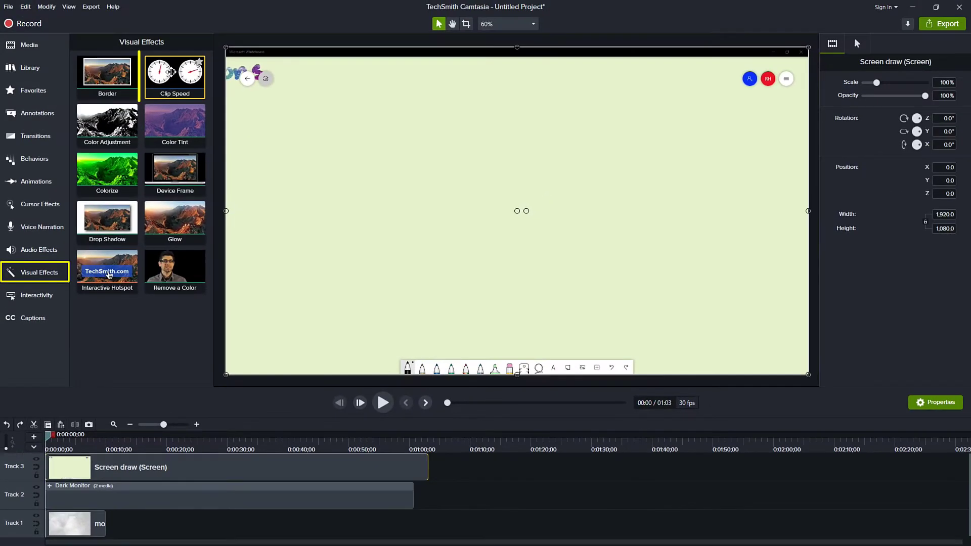
{"action": "left_click_drag", "start_coordinate": [190, 31], "coordinate": [188, 458]}
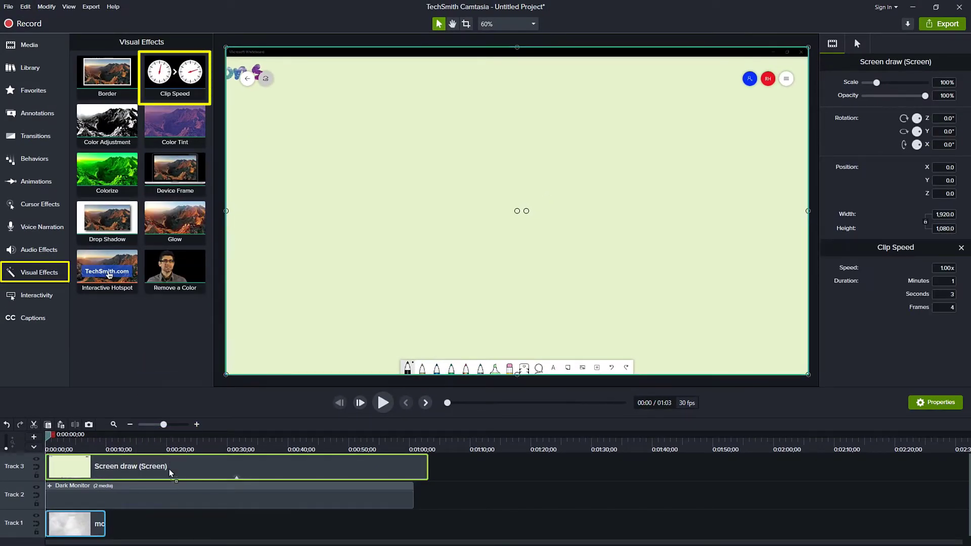
{"action": "double_click", "coordinate": [940, 268]}
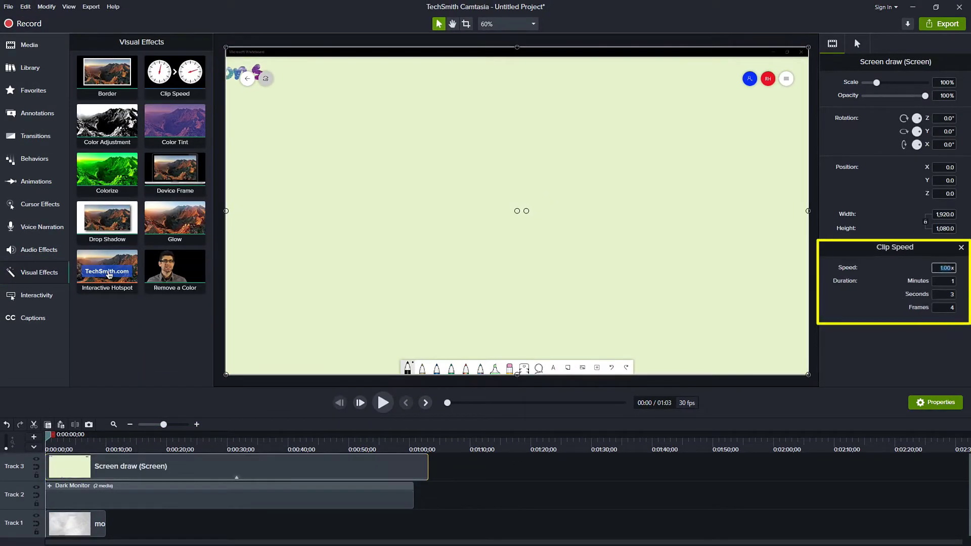
{"action": "type", "text": "6x"}
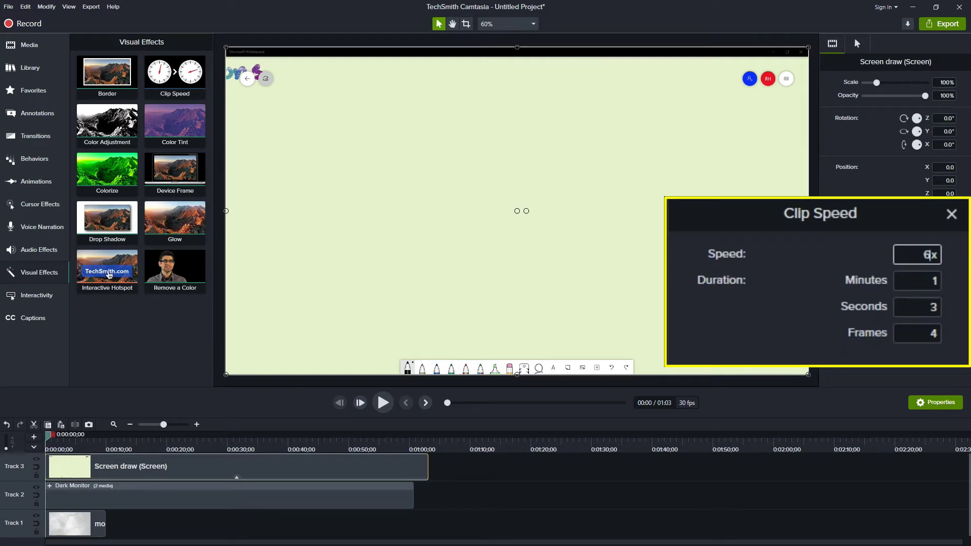
{"action": "key", "text": "Return"}
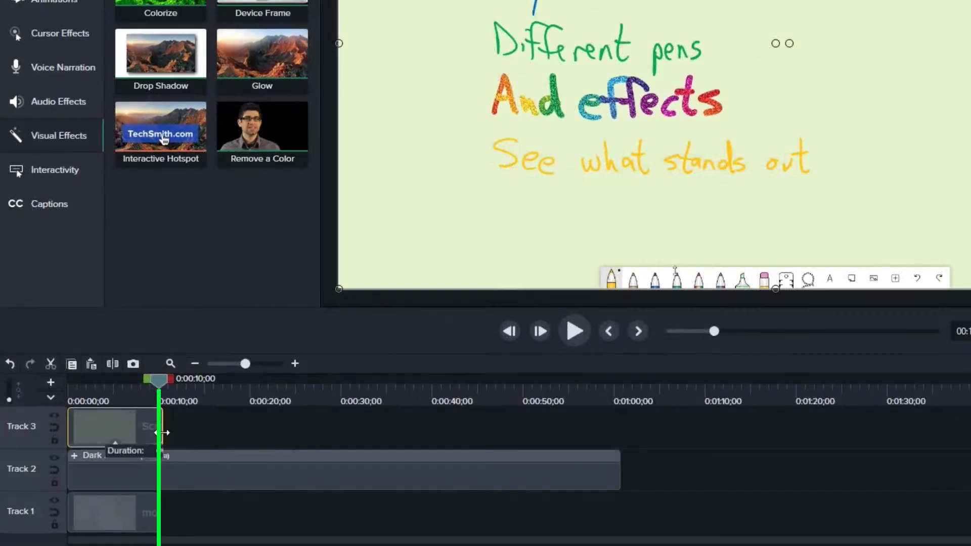
Step: Trim the Screen draw clip and the Dark Monitor group to end with the morphingtriangles background at 10 seconds
{"action": "left_click_drag", "start_coordinate": [162, 433], "coordinate": [154, 432]}
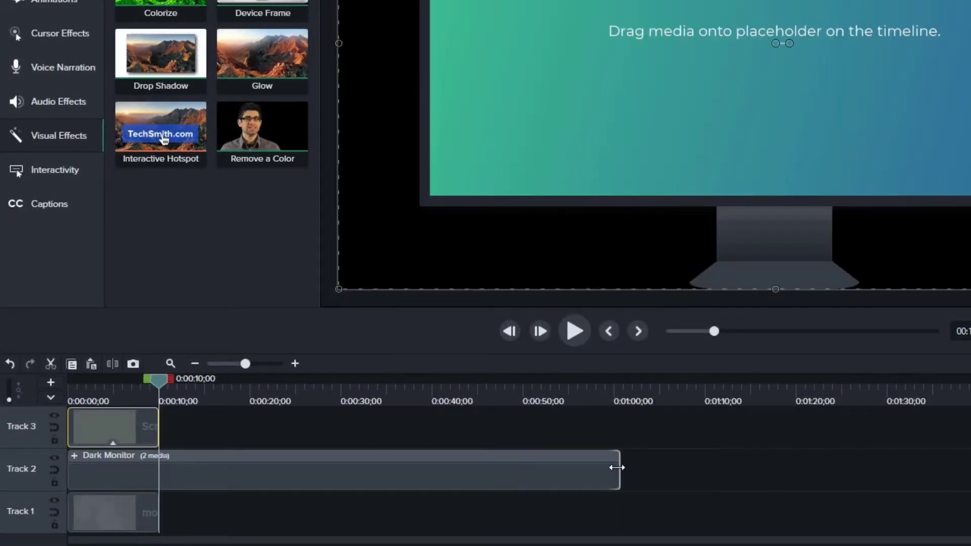
{"action": "left_click_drag", "start_coordinate": [617, 467], "coordinate": [158, 477]}
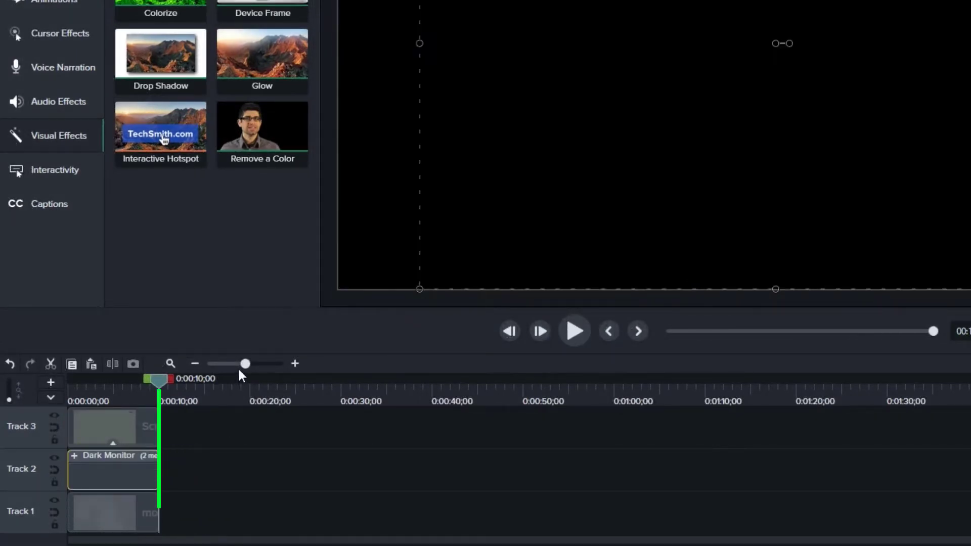
{"action": "left_click", "coordinate": [170, 364]}
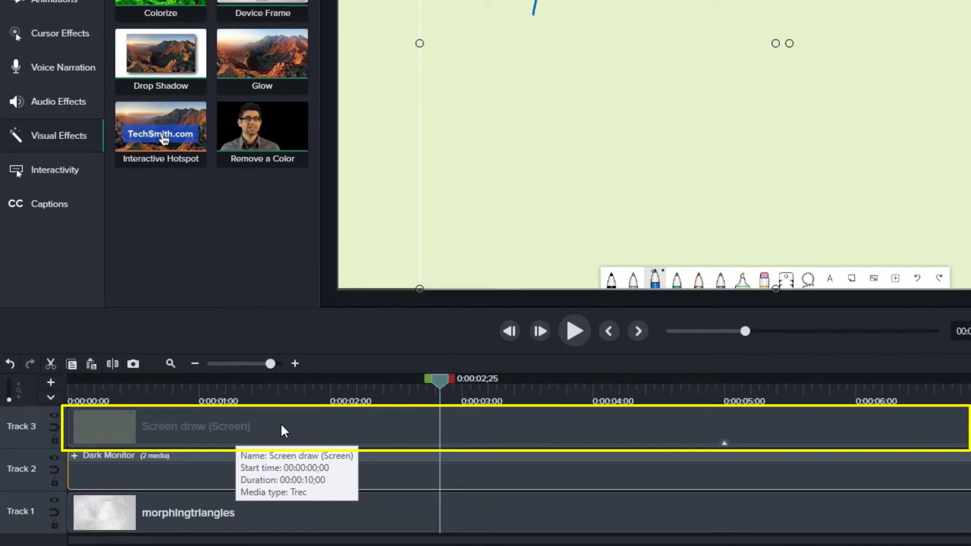
Step: Cut the Screen draw clip from the main timeline and paste it into the Dark Monitor group, replacing its placeholder
{"action": "key", "text": "ctrl+z"}
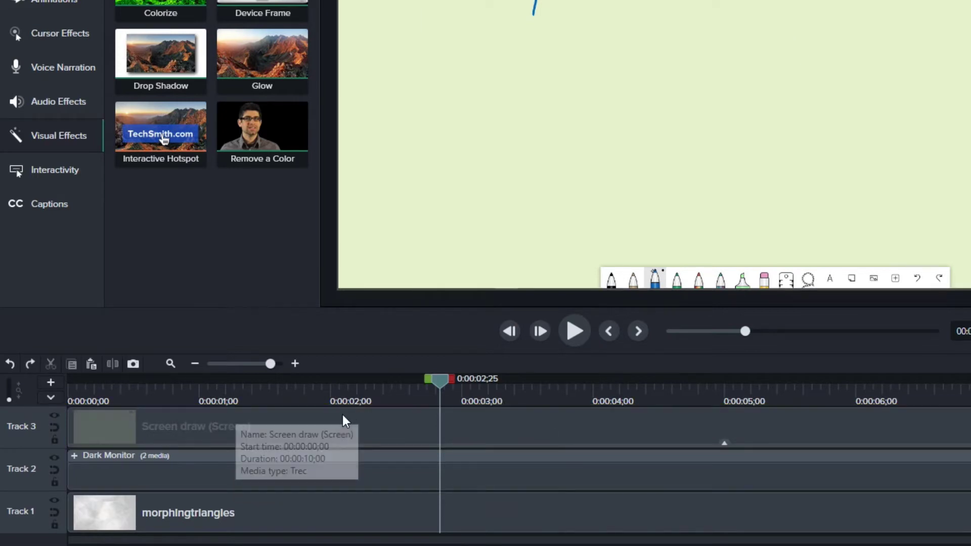
{"action": "left_click", "coordinate": [395, 421]}
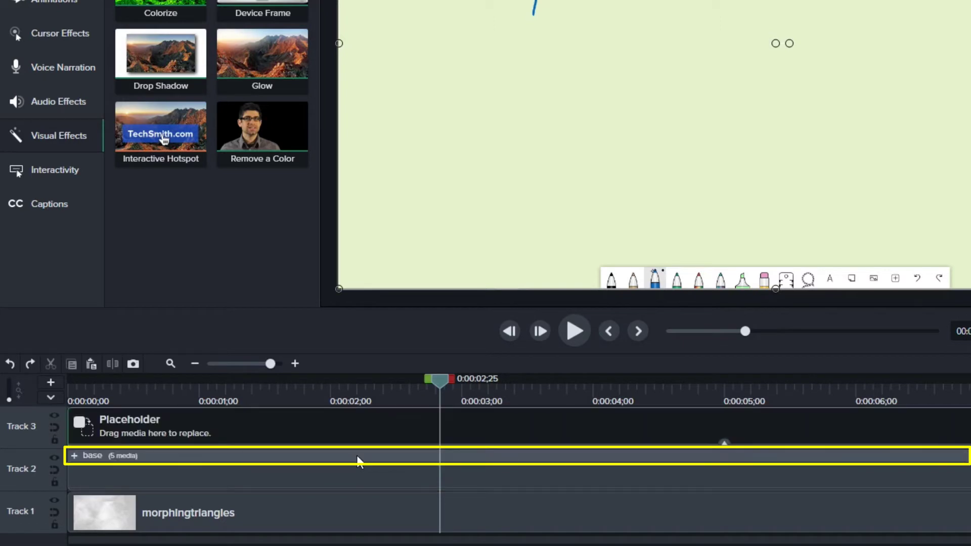
{"action": "left_click", "coordinate": [358, 436]}
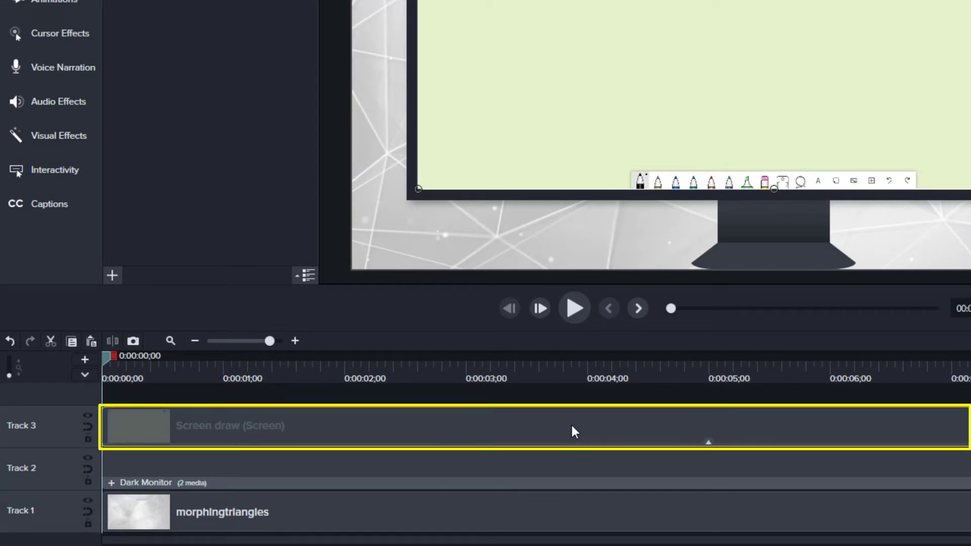
{"action": "key", "text": "ctrl+x"}
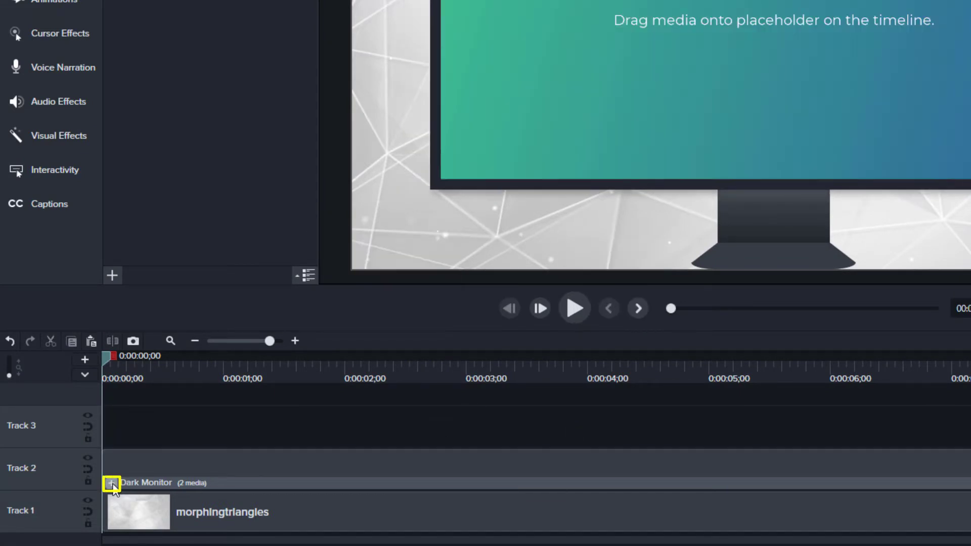
{"action": "left_click", "coordinate": [111, 484]}
{"action": "key", "text": "ctrl+v"}
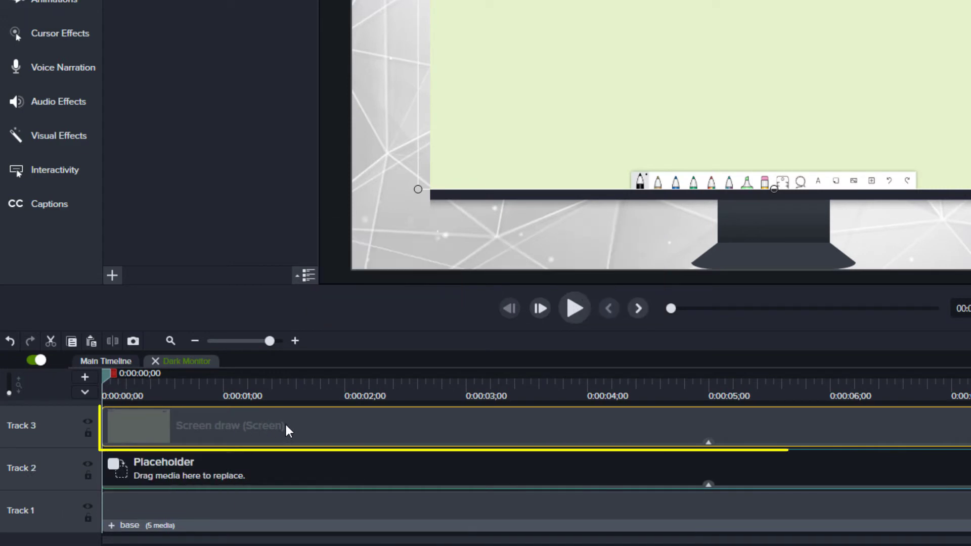
{"action": "left_click_drag", "start_coordinate": [285, 430], "coordinate": [276, 475]}
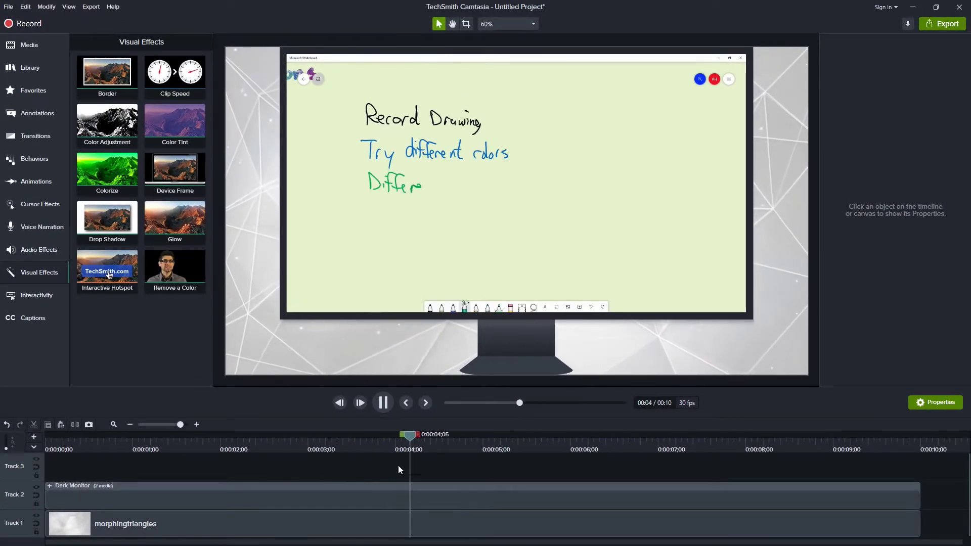
{"action": "key", "text": "space"}
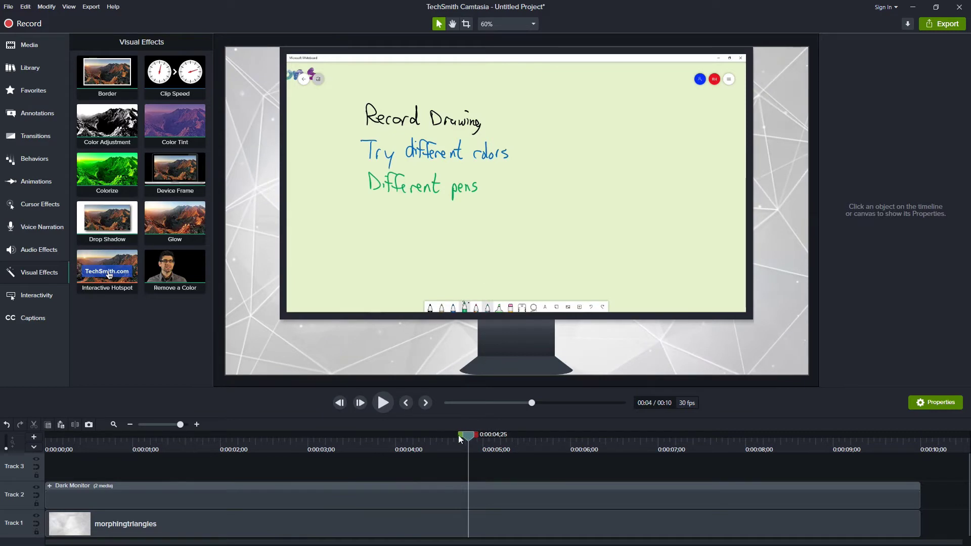
Step: Add four custom animations to the Dark Monitor group, ending at about 2, 4.5, 7.6 and 9.8 seconds
{"action": "left_click_drag", "start_coordinate": [408, 444], "coordinate": [220, 447]}
{"action": "left_click", "coordinate": [257, 502]}
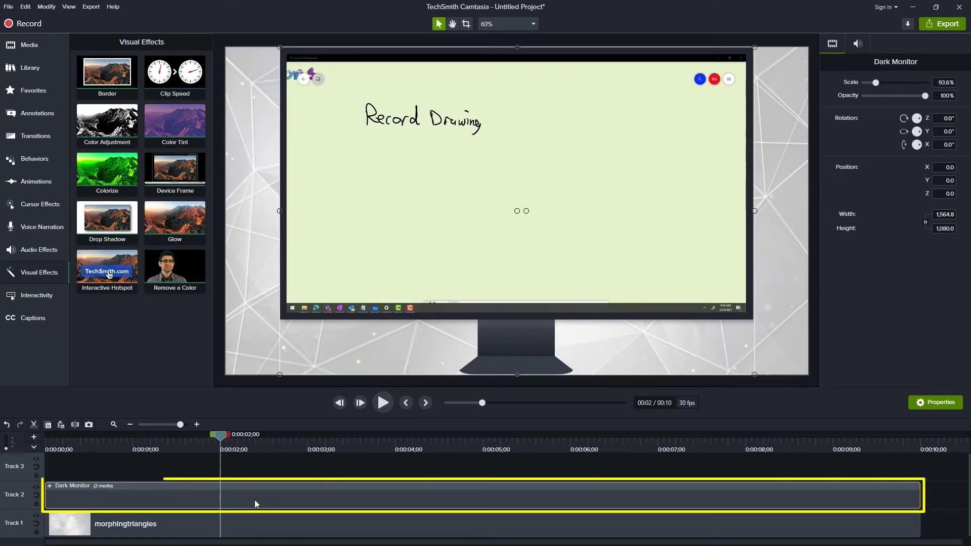
{"action": "key", "text": "shift+a"}
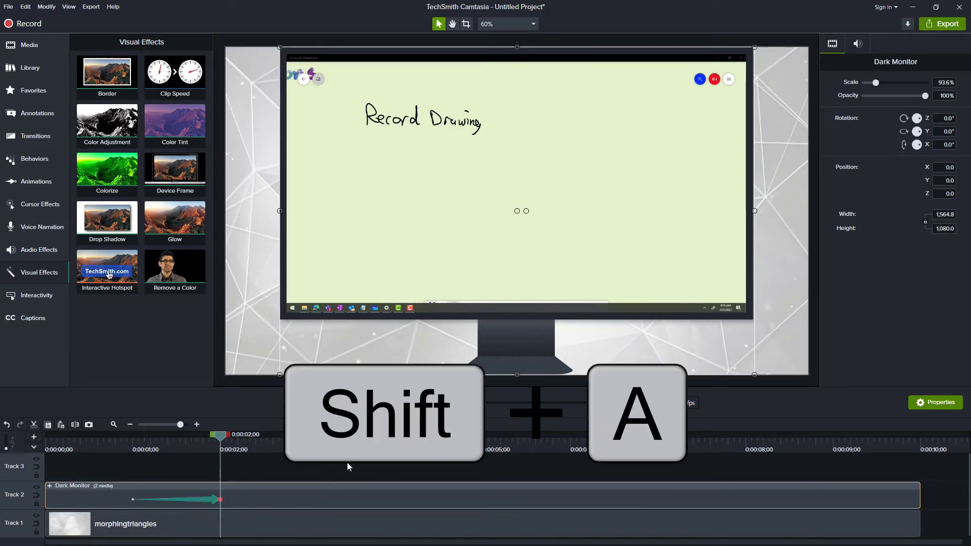
{"action": "left_click", "coordinate": [442, 445]}
{"action": "key", "text": "shift+a"}
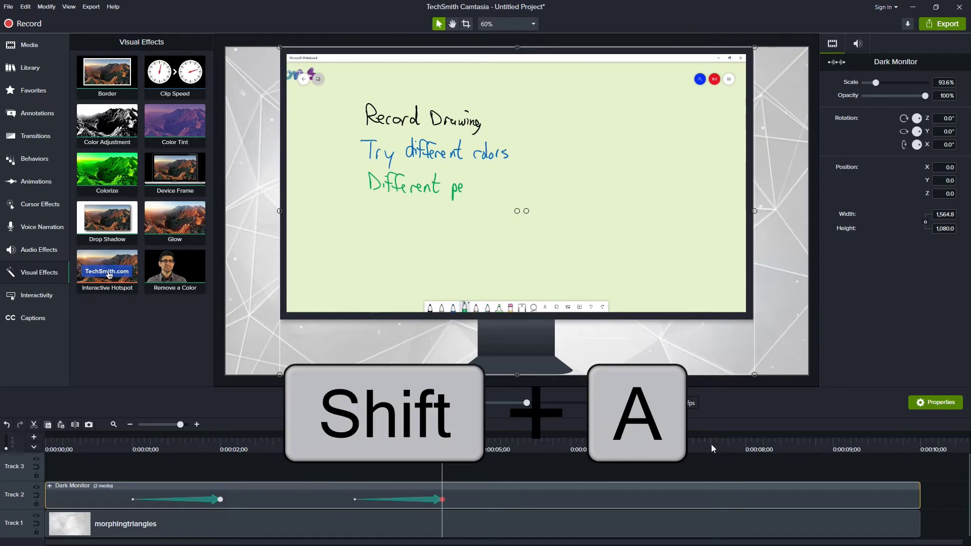
{"action": "left_click", "coordinate": [711, 444]}
{"action": "key", "text": "shift+a"}
{"action": "left_click", "coordinate": [906, 448]}
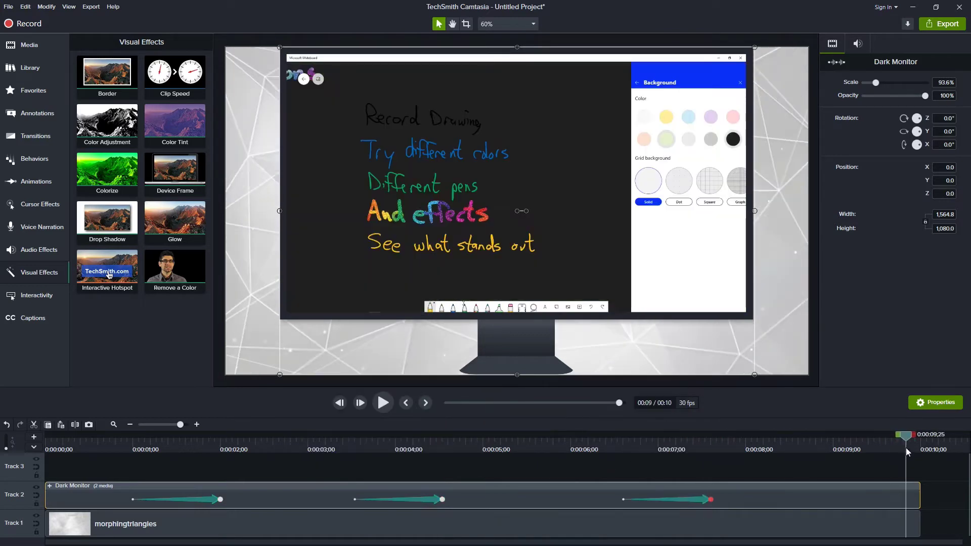
{"action": "key", "text": "shift+a"}
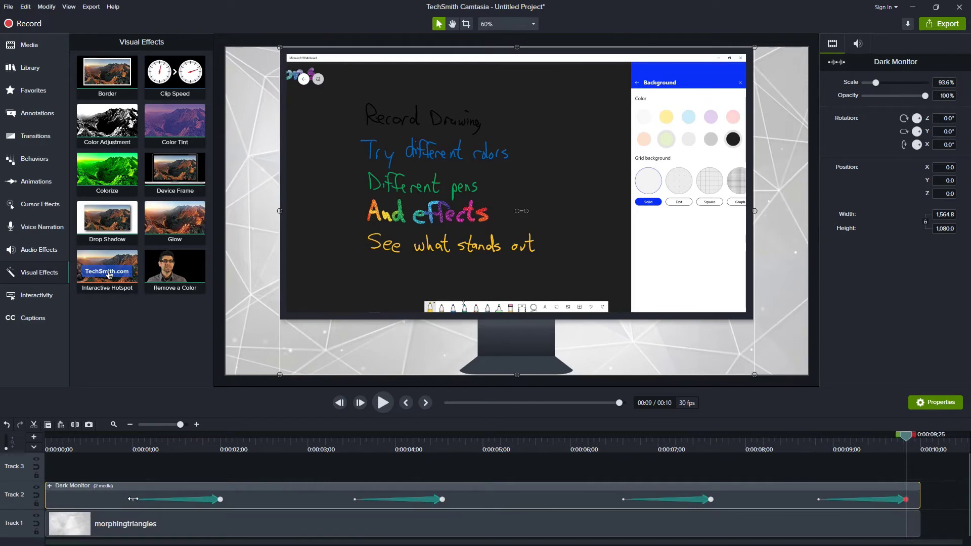
Step: Stretch the first Dark Monitor animation from the clip's start to 0:00:03;25, with the second animation starting right after it
{"action": "left_click_drag", "start_coordinate": [133, 499], "coordinate": [47, 499]}
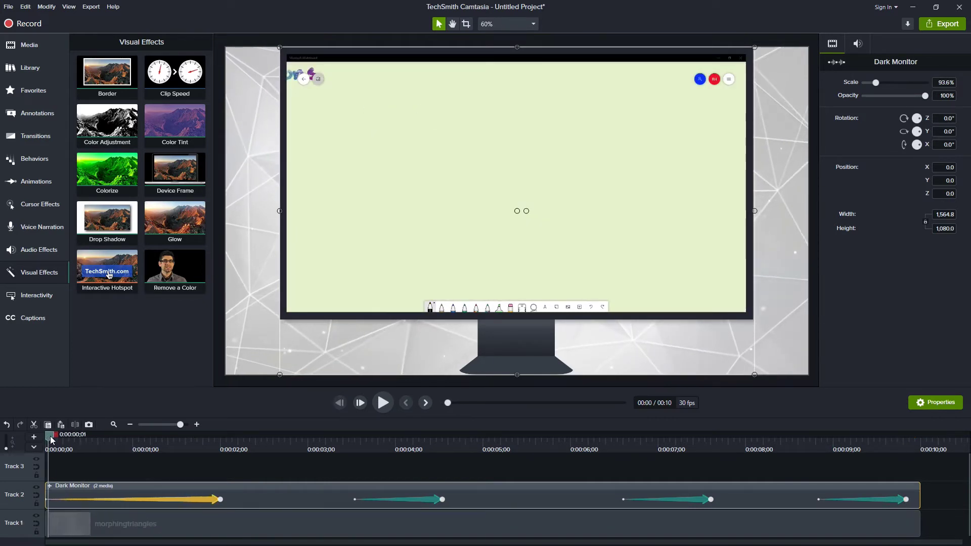
{"action": "mouse_move", "coordinate": [51, 440]}
{"action": "left_mouse_down"}
{"action": "mouse_move", "coordinate": [388, 445]}
{"action": "mouse_move", "coordinate": [379, 445]}
{"action": "left_mouse_up"}
{"action": "left_click_drag", "start_coordinate": [426, 499], "coordinate": [453, 500]}
{"action": "left_click_drag", "start_coordinate": [221, 499], "coordinate": [381, 499]}
Step: Extend the second Dark Monitor animation to 0:00:06;18 and the third to 0:00:08;15, with the fourth finishing at the clip's end
{"action": "left_click_drag", "start_coordinate": [392, 438], "coordinate": [642, 457]}
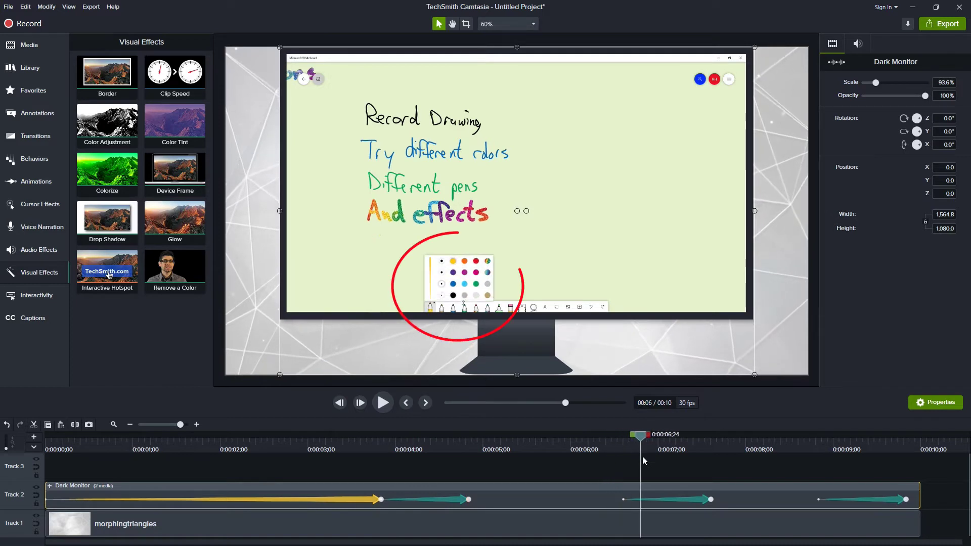
{"action": "left_click_drag", "start_coordinate": [468, 499], "coordinate": [623, 499]}
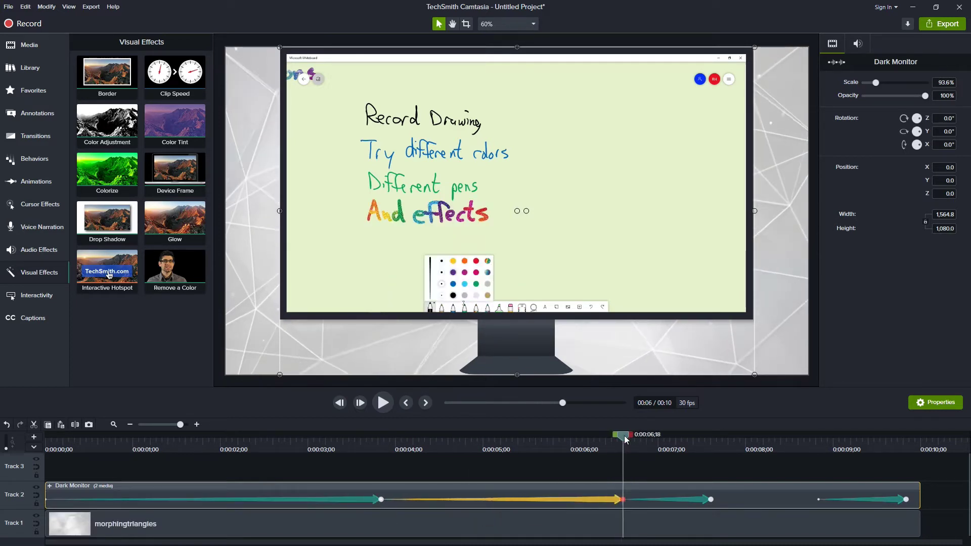
{"action": "left_click_drag", "start_coordinate": [623, 436], "coordinate": [847, 450]}
{"action": "left_click_drag", "start_coordinate": [820, 499], "coordinate": [833, 502]}
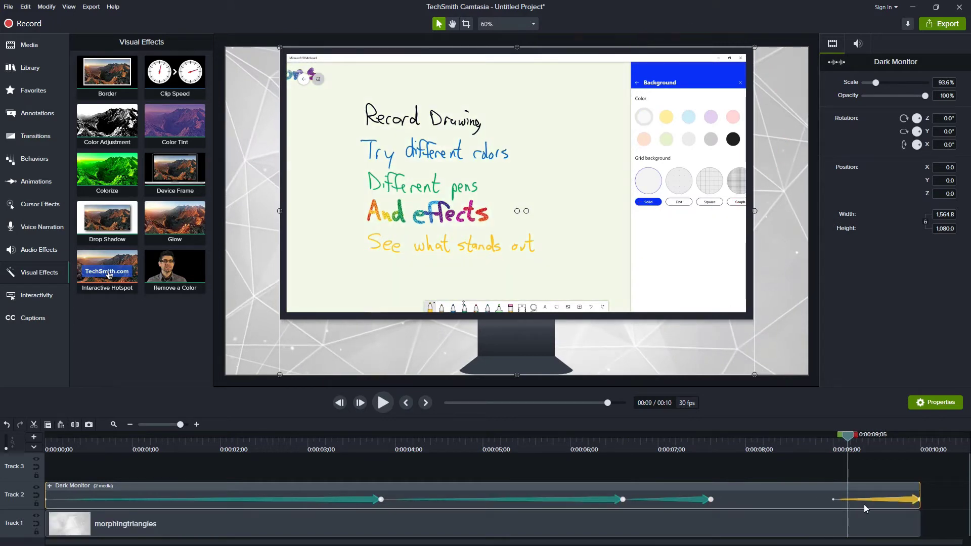
{"action": "left_click", "coordinate": [381, 438]}
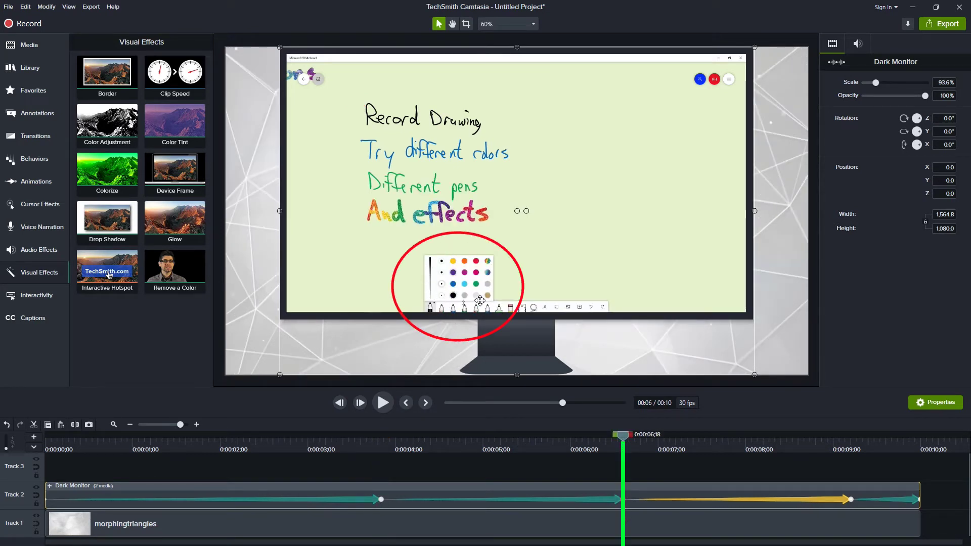
{"action": "left_click_drag", "start_coordinate": [623, 445], "coordinate": [789, 449]}
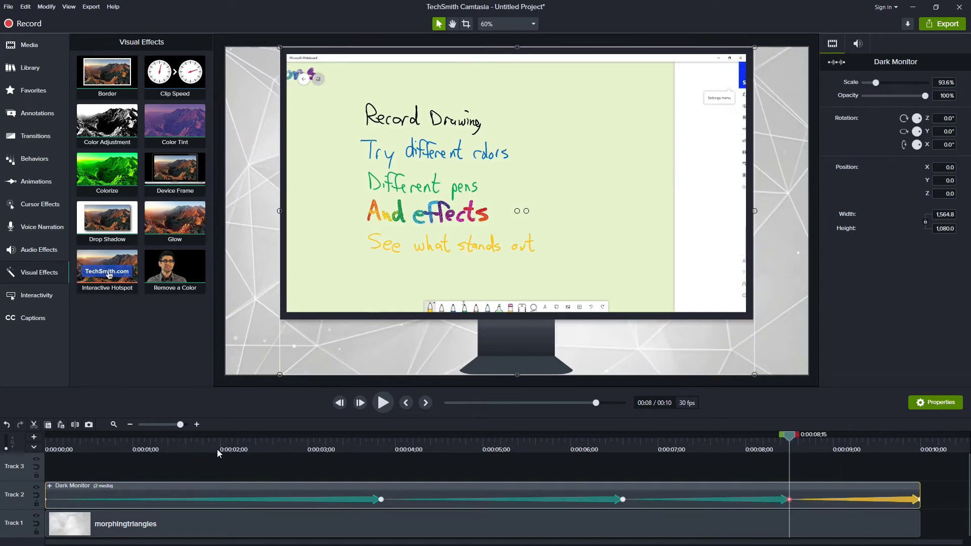
Step: At the first animation's end, 0:00:03;25, tilt the Dark Monitor in 3D to 20.0° on Y and 24.5° on X
{"action": "left_click_drag", "start_coordinate": [333, 449], "coordinate": [368, 446]}
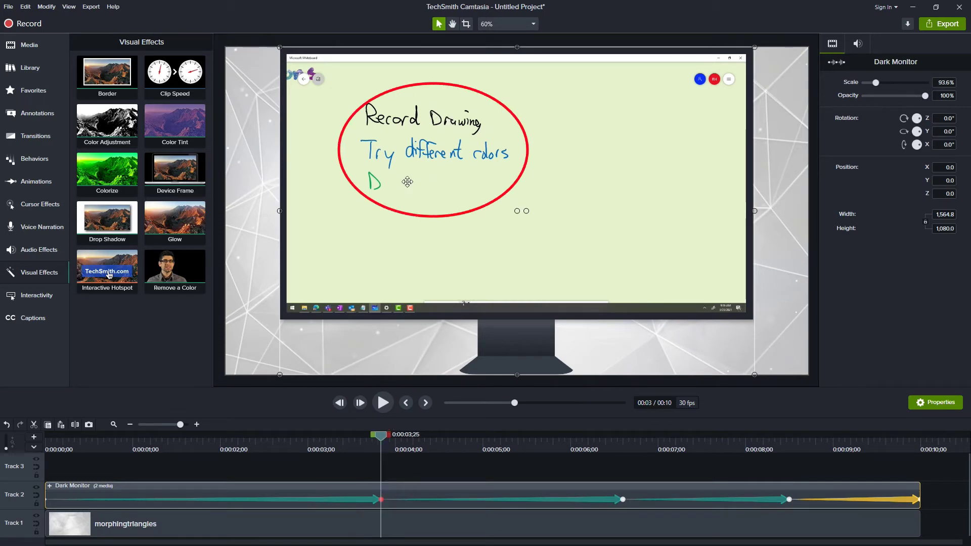
{"action": "key", "text": "ctrl+z"}
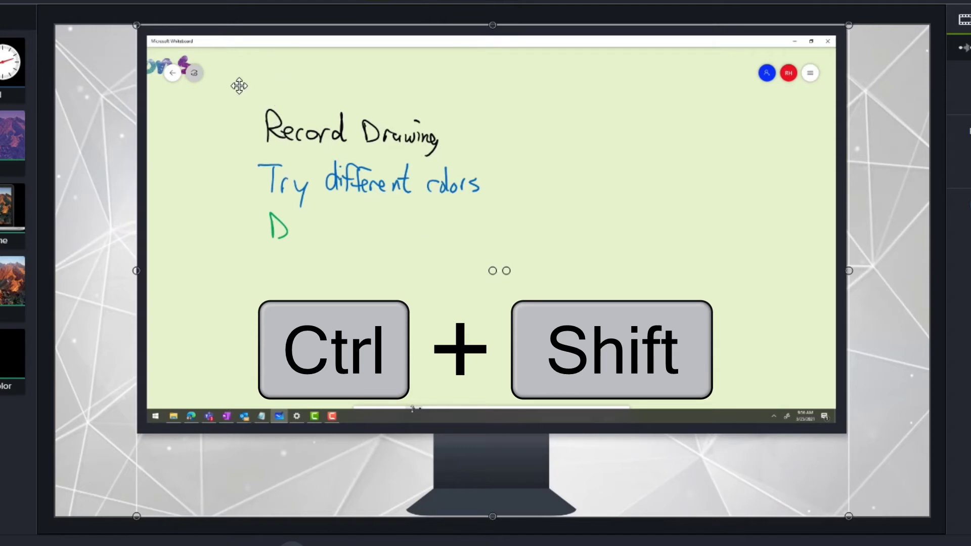
{"action": "left_click_drag", "start_coordinate": [240, 91], "coordinate": [302, 164]}
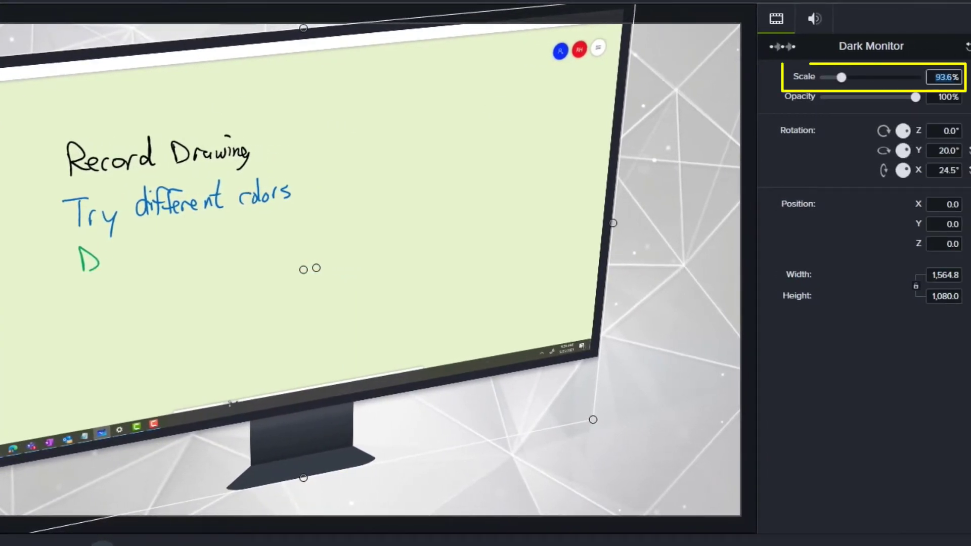
Step: Scale the tilted Dark Monitor to 150% and reposition it so the handwritten lines fit the canvas, and preview the animation from the start
{"action": "key", "text": "Return"}
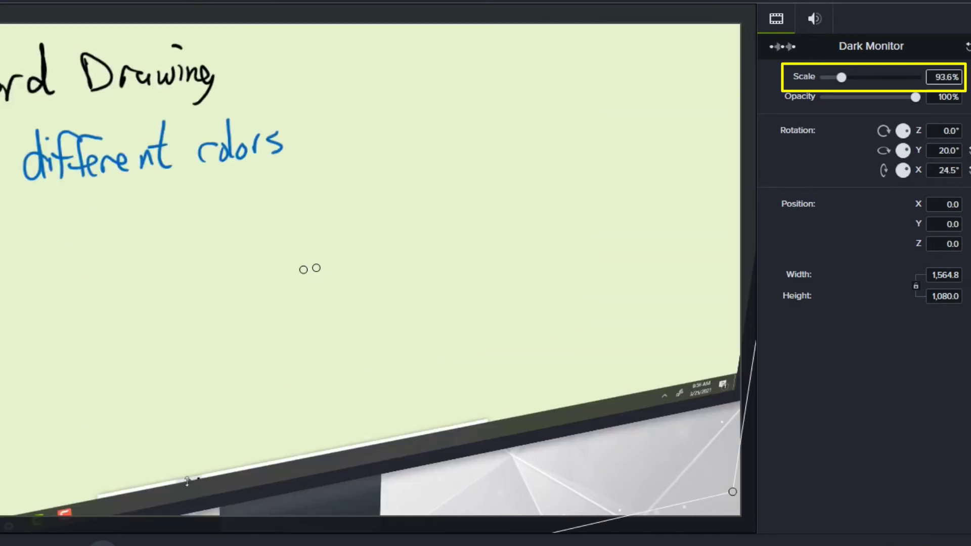
{"action": "left_click_drag", "start_coordinate": [271, 243], "coordinate": [274, 266]}
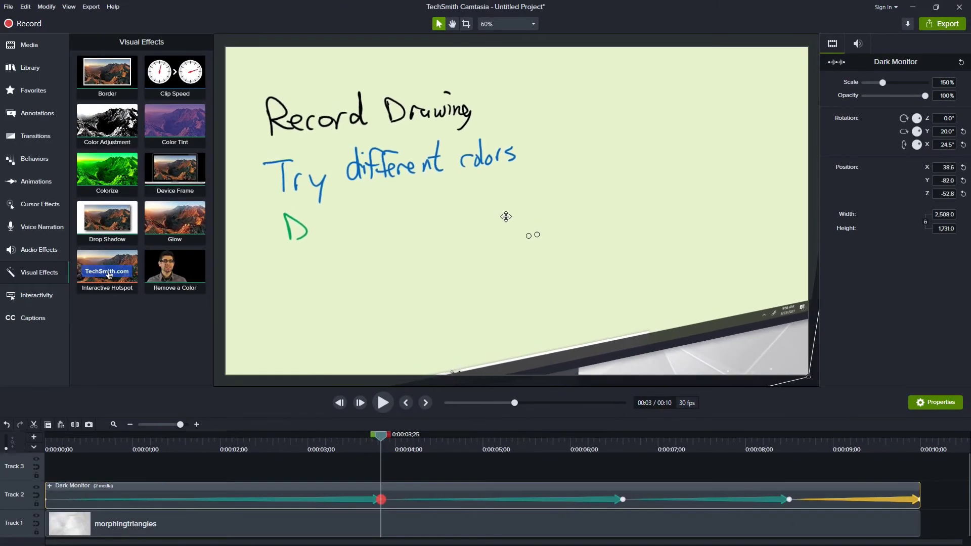
{"action": "left_click_drag", "start_coordinate": [497, 208], "coordinate": [499, 208]}
{"action": "left_click_drag", "start_coordinate": [380, 435], "coordinate": [34, 446]}
{"action": "key", "text": "space"}
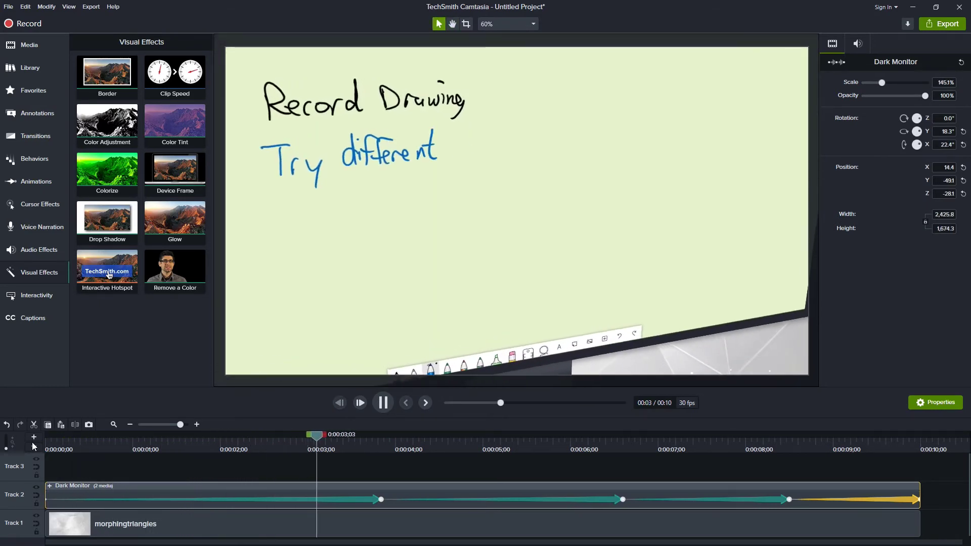
Step: At 0:00:06;18, tilt the Dark Monitor to 10.0° Y and -13.5° X, scaled to 200% and raised to frame the pen colour palette
{"action": "left_click", "coordinate": [507, 441]}
{"action": "left_click_drag", "start_coordinate": [507, 442], "coordinate": [623, 442]}
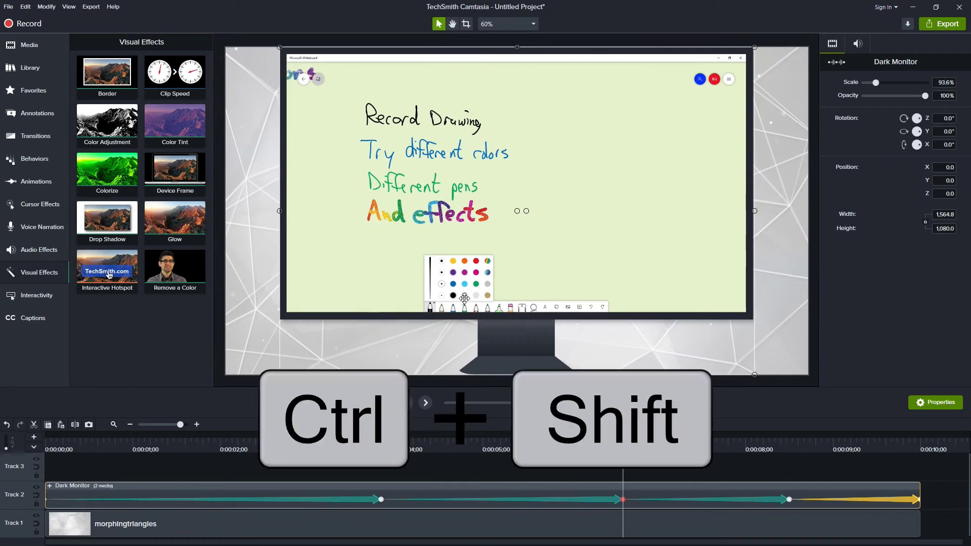
{"action": "left_click_drag", "start_coordinate": [534, 294], "coordinate": [554, 267]}
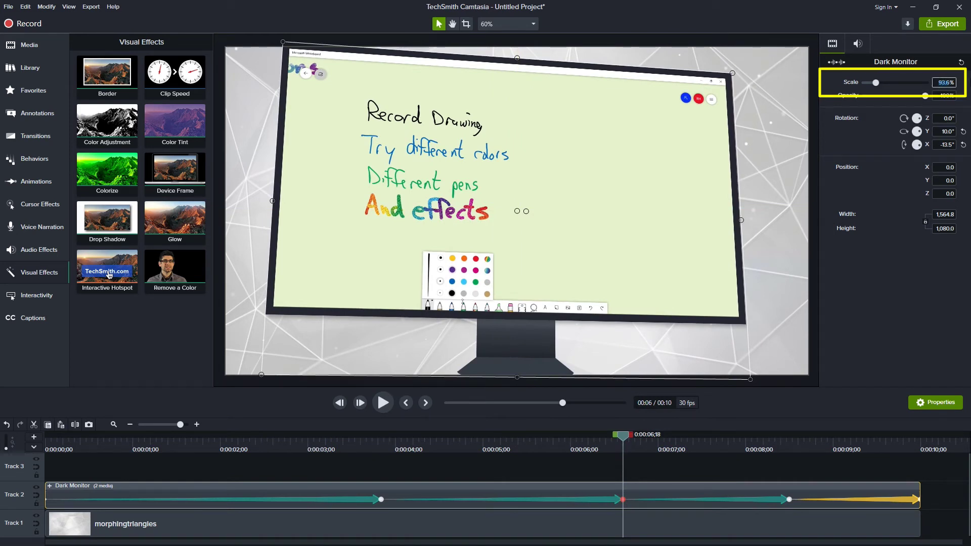
{"action": "key", "text": "Return"}
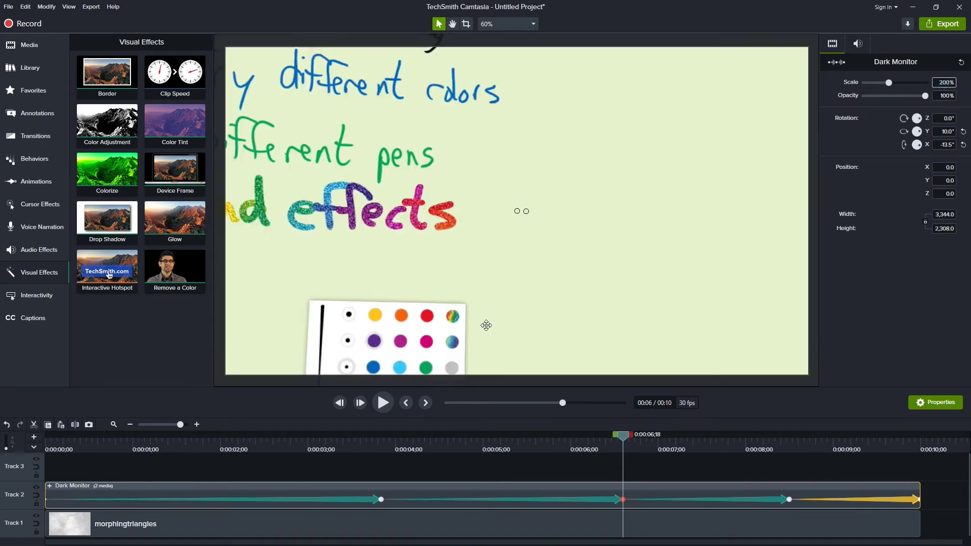
{"action": "left_click_drag", "start_coordinate": [486, 326], "coordinate": [486, 225]}
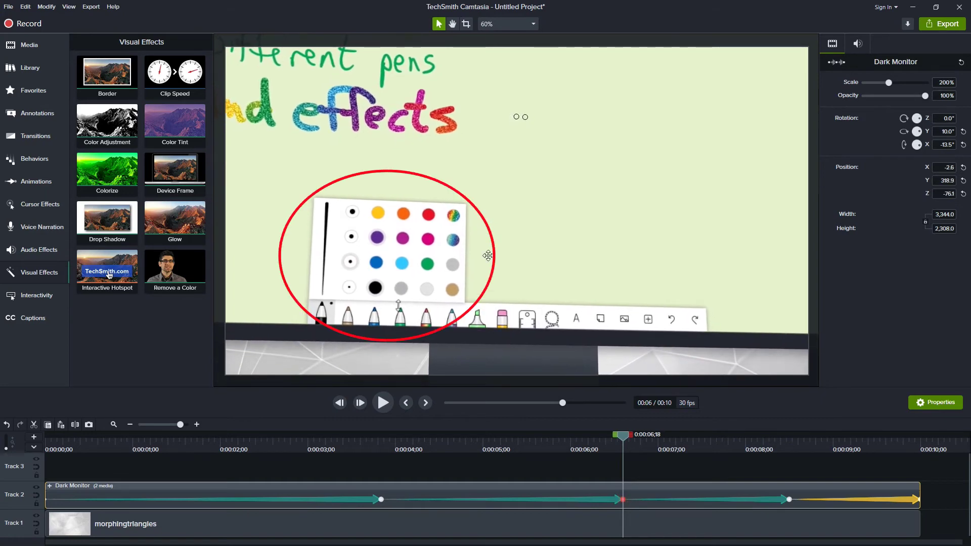
Step: At the third animation's end, 0:00:08;15, tilt the Dark Monitor to -18.0° on Y and 9.0° on X and scale it to 150%
{"action": "left_click_drag", "start_coordinate": [623, 435], "coordinate": [787, 449]}
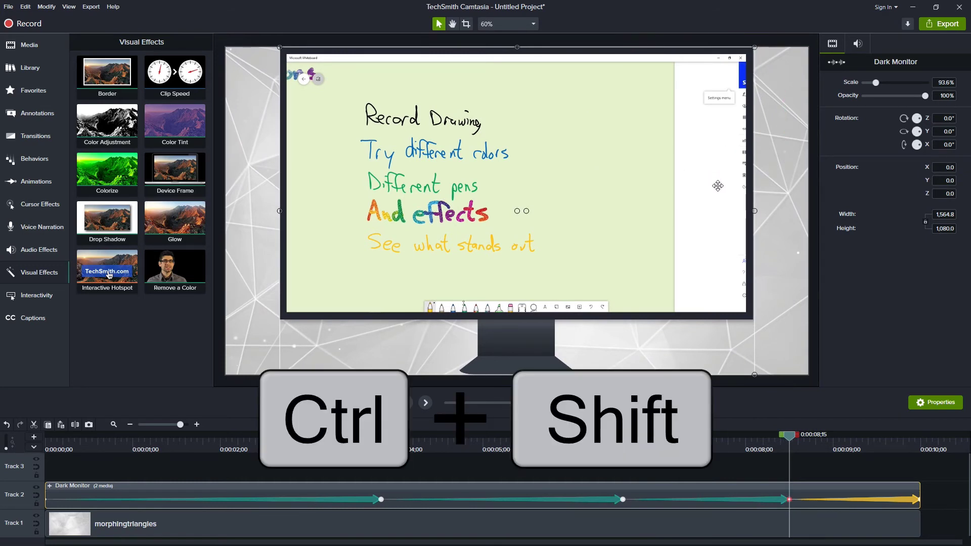
{"action": "left_click_drag", "start_coordinate": [727, 184], "coordinate": [680, 204]}
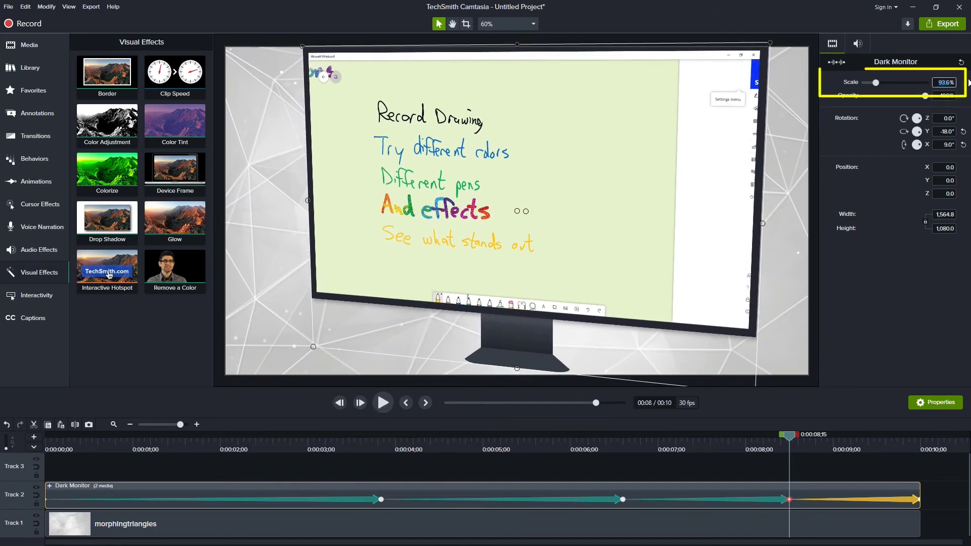
{"action": "type", "text": "150"}
{"action": "key", "text": "Return"}
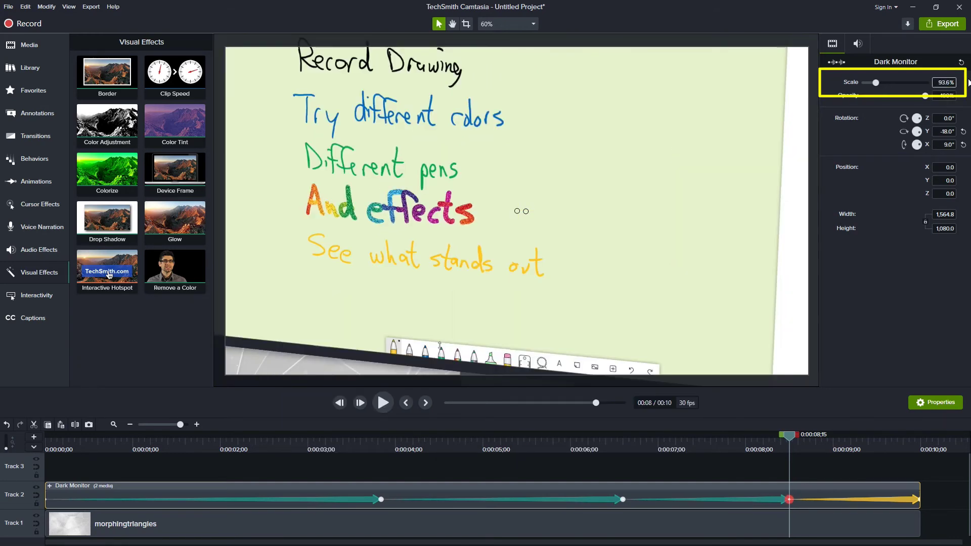
Step: Move the enlarged monitor to about X -375, Y -333 to bring its Settings menu corner into frame, and preview the animation from the start
{"action": "left_click_drag", "start_coordinate": [678, 138], "coordinate": [595, 221]}
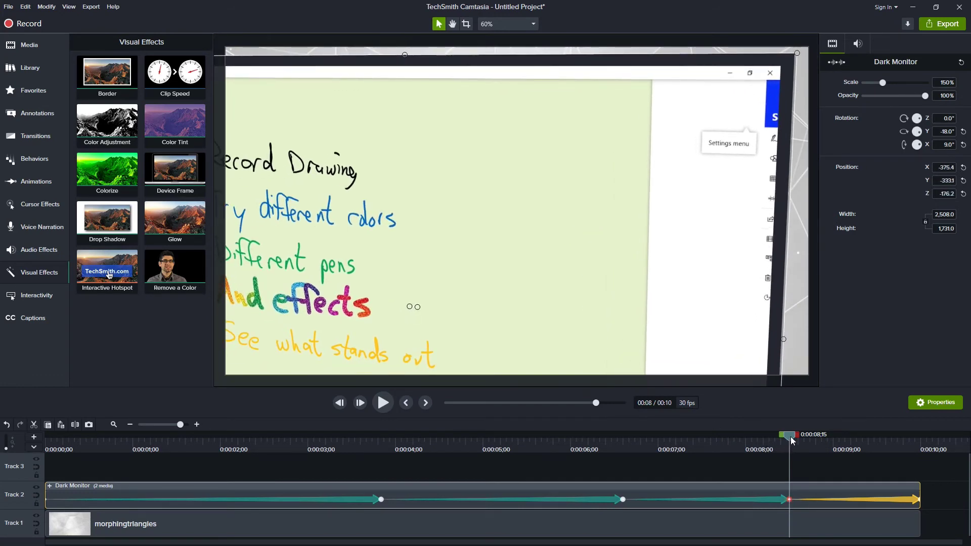
{"action": "left_click_drag", "start_coordinate": [792, 441], "coordinate": [40, 441]}
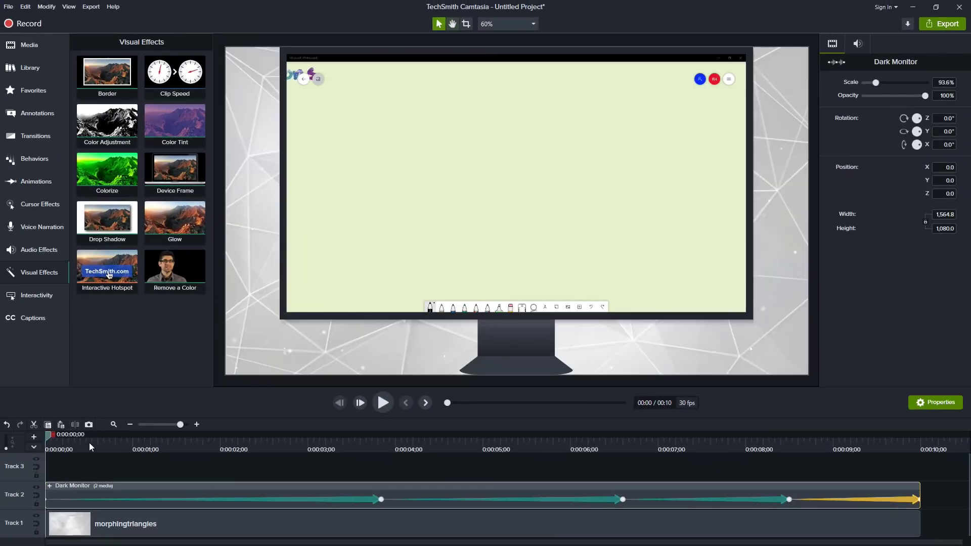
{"action": "key", "text": "space"}
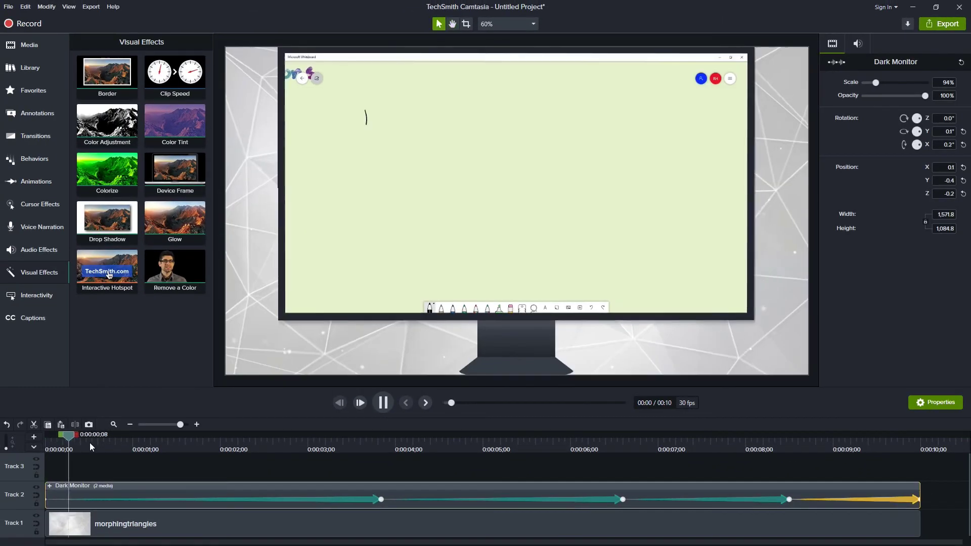